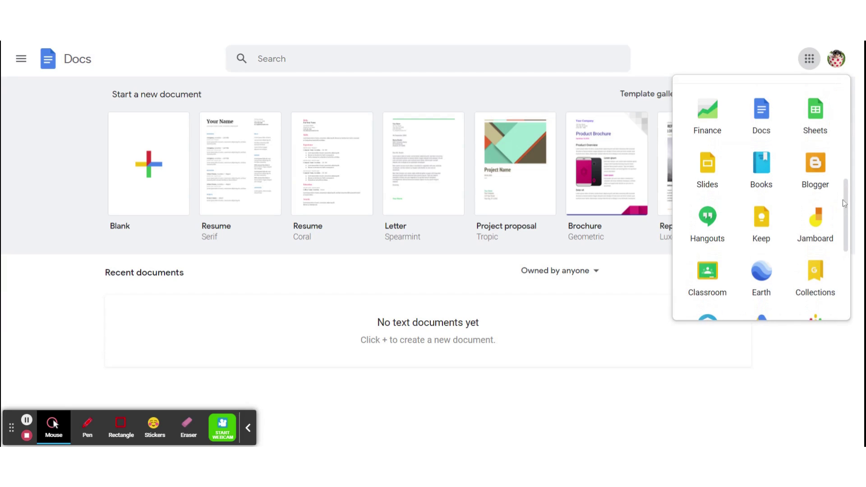
# - Examine the recent documents' ownership filter, sort options, list and grid views, and file picker
pyautogui.click(278, 292)
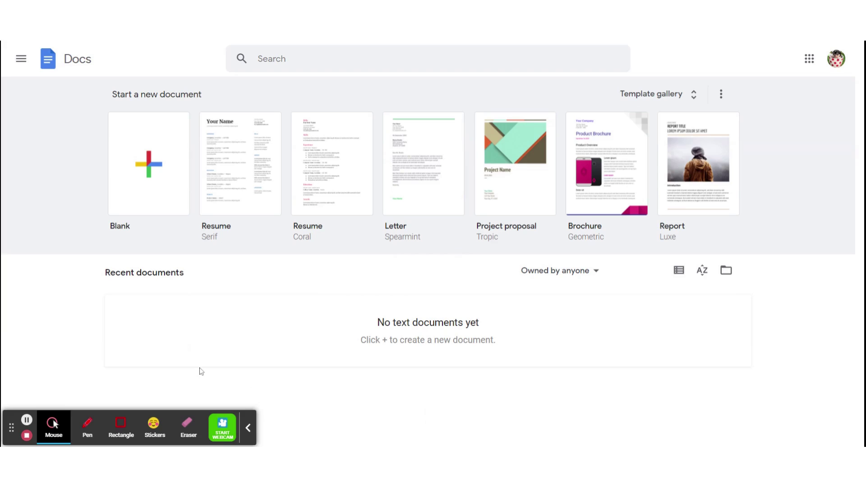
pyautogui.click(586, 274)
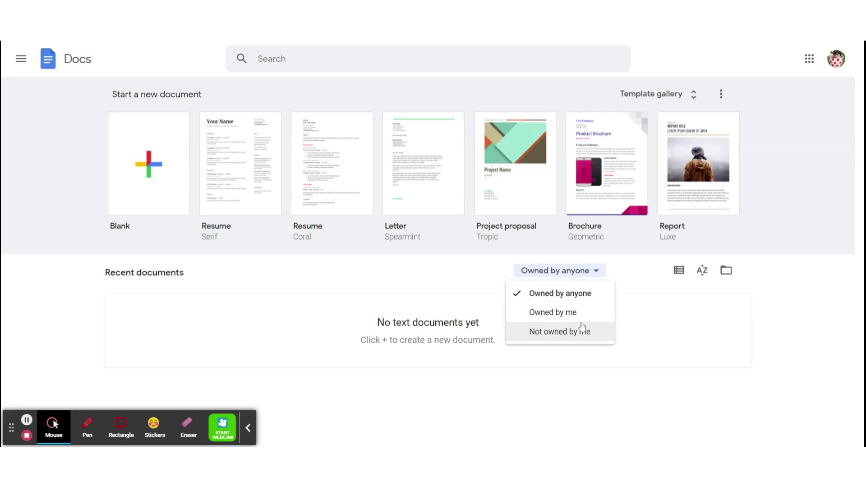
pyautogui.click(649, 390)
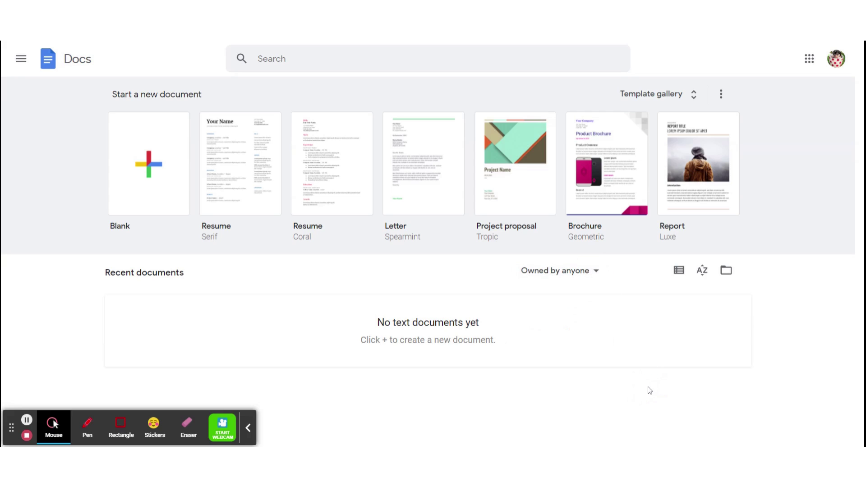
pyautogui.click(702, 272)
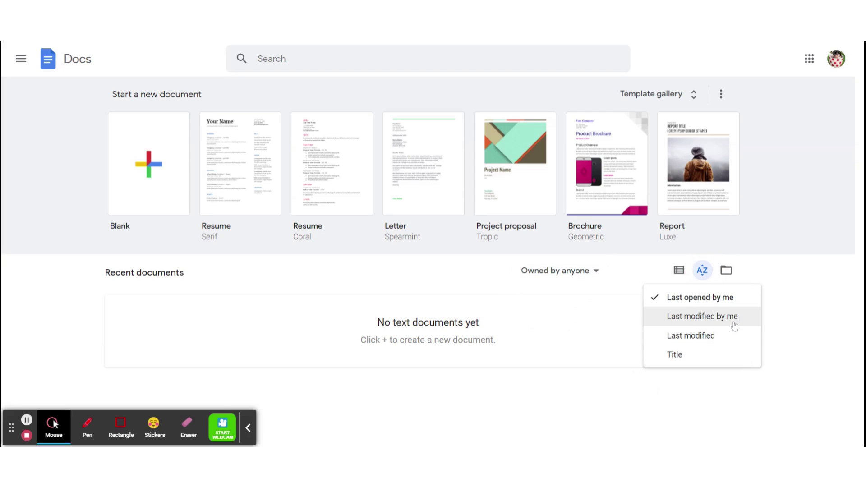
pyautogui.click(634, 288)
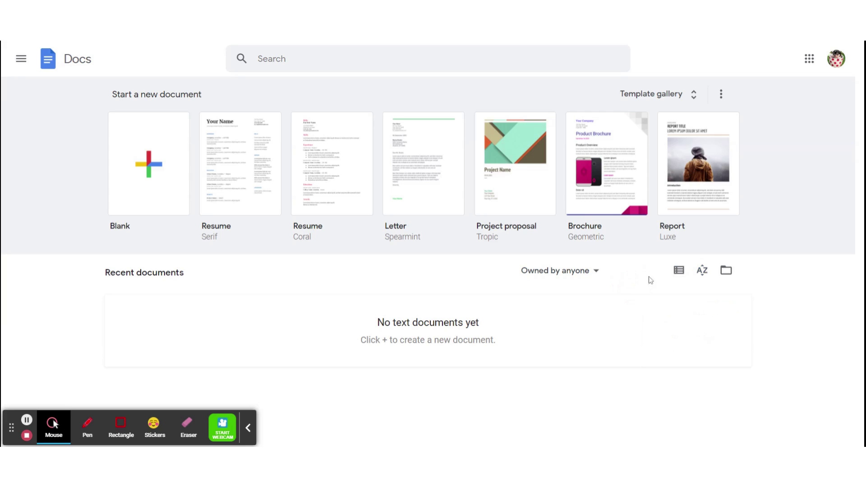
pyautogui.click(677, 271)
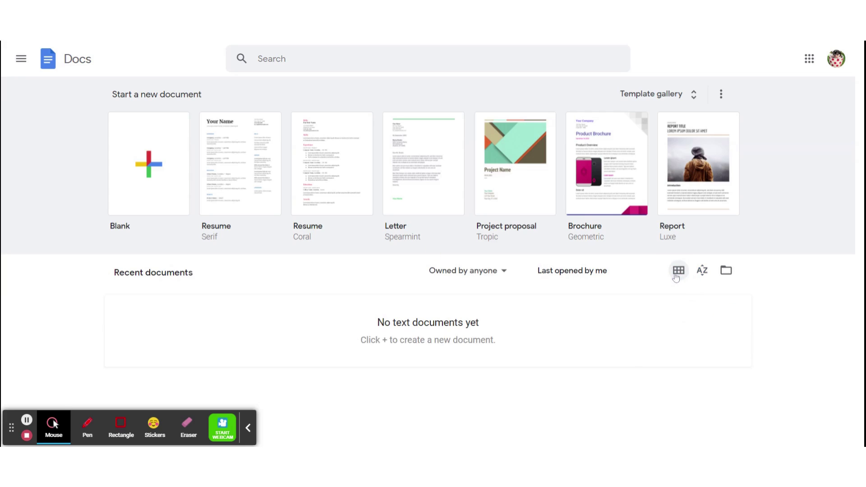
pyautogui.click(675, 276)
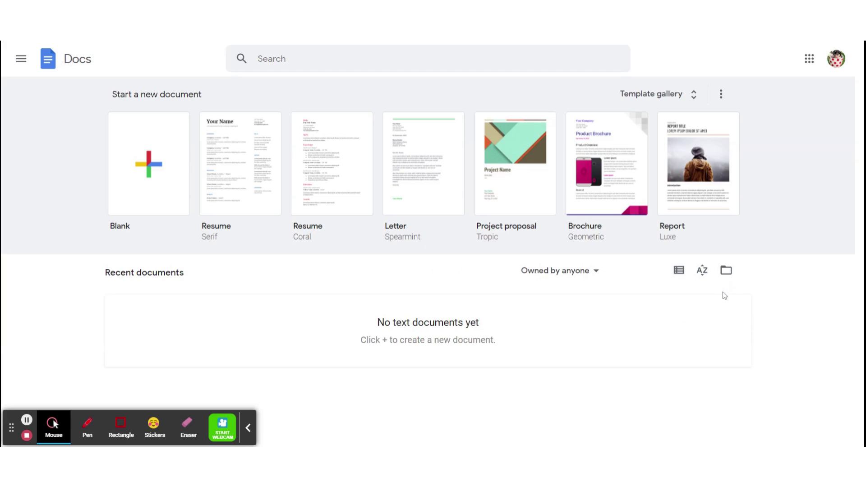
pyautogui.click(726, 271)
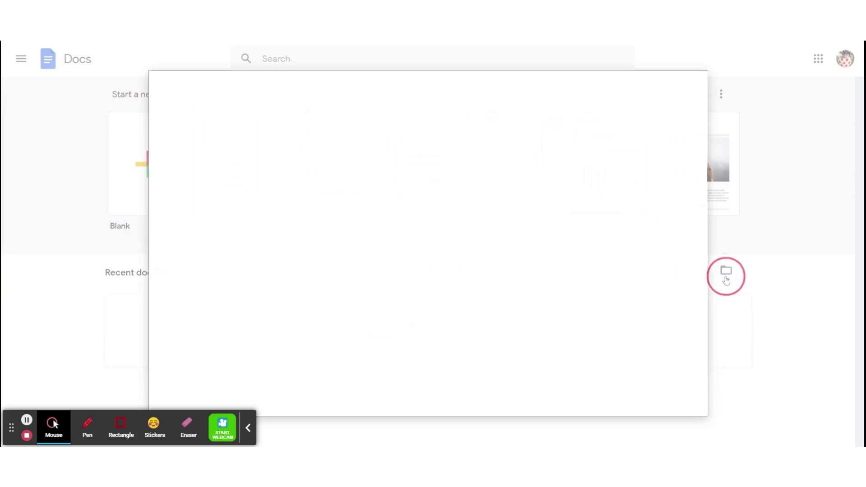
pyautogui.click(696, 87)
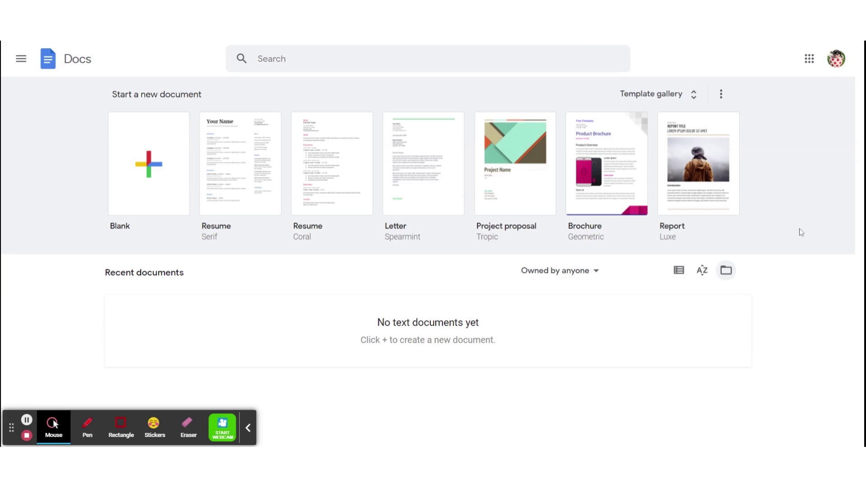
# - Browse the template gallery down to the Education templates, return to the home page and check its additional options
pyautogui.click(677, 94)
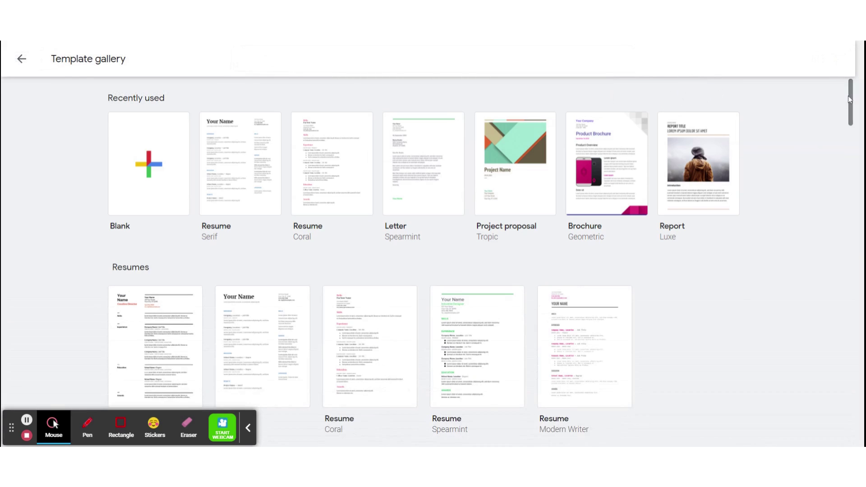
pyautogui.moveTo(850, 97); pyautogui.dragTo(851, 396)
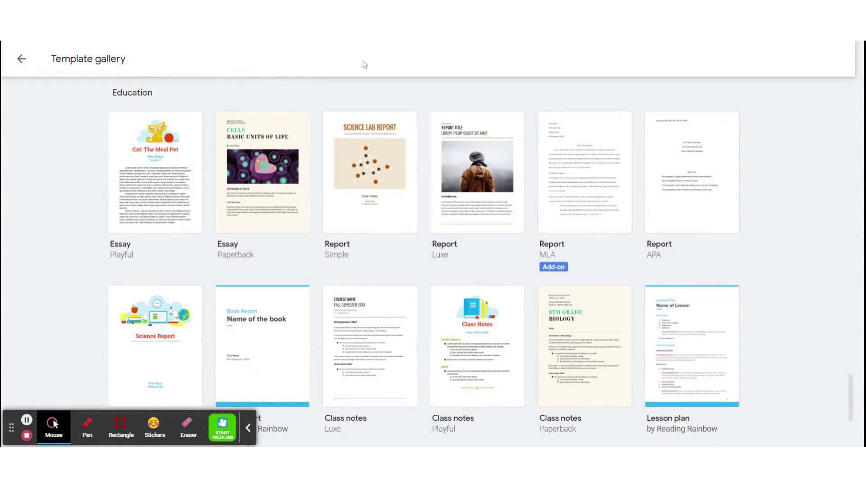
pyautogui.click(22, 58)
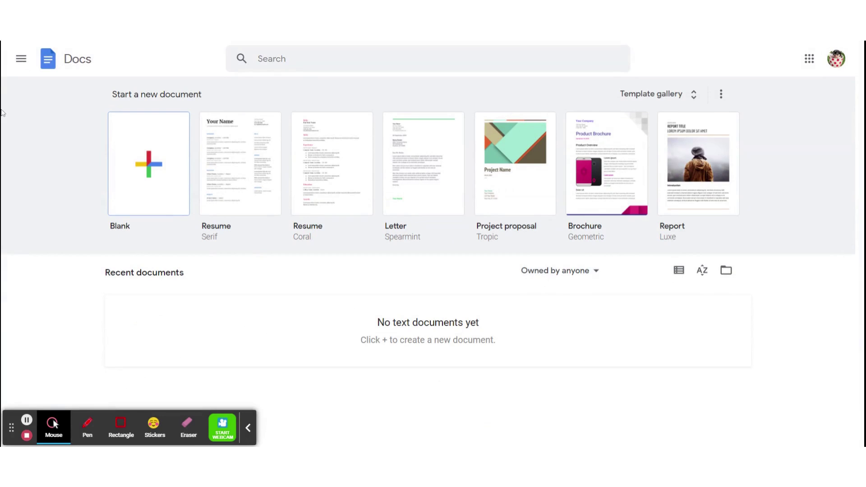
pyautogui.click(721, 96)
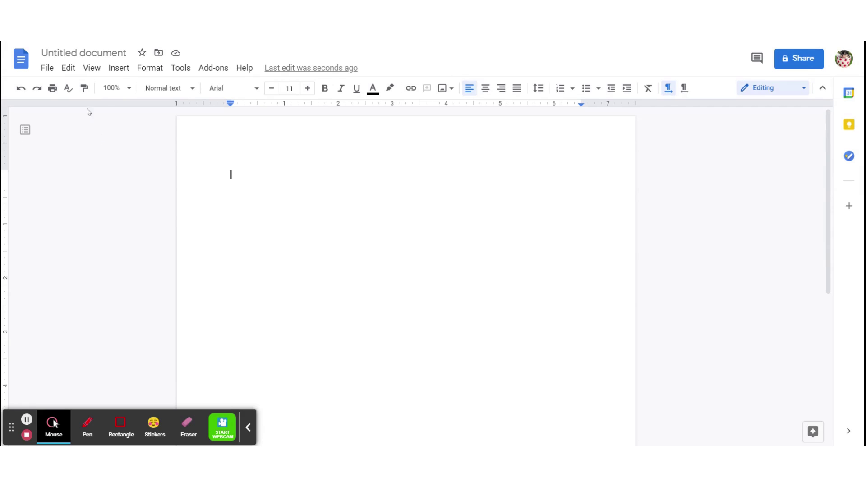
# - Rename the untitled document as ABC and enter "A for apple" on the first line of the page
pyautogui.click(83, 53)
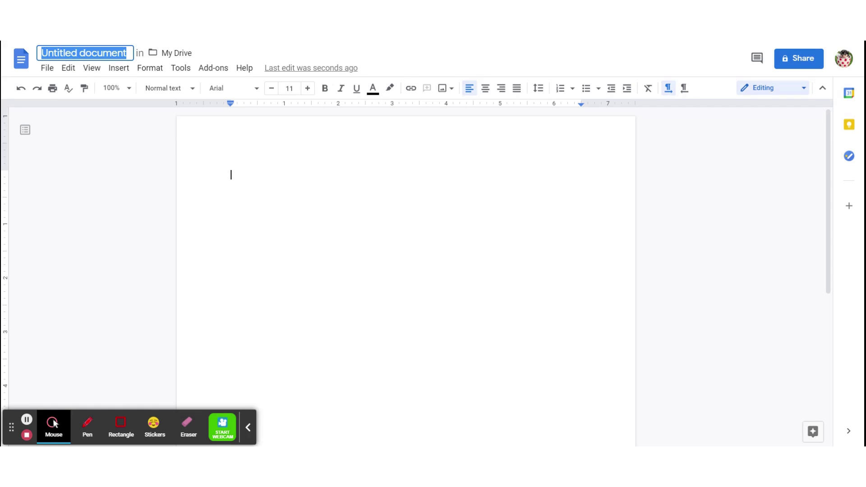
pyautogui.write('ABC')
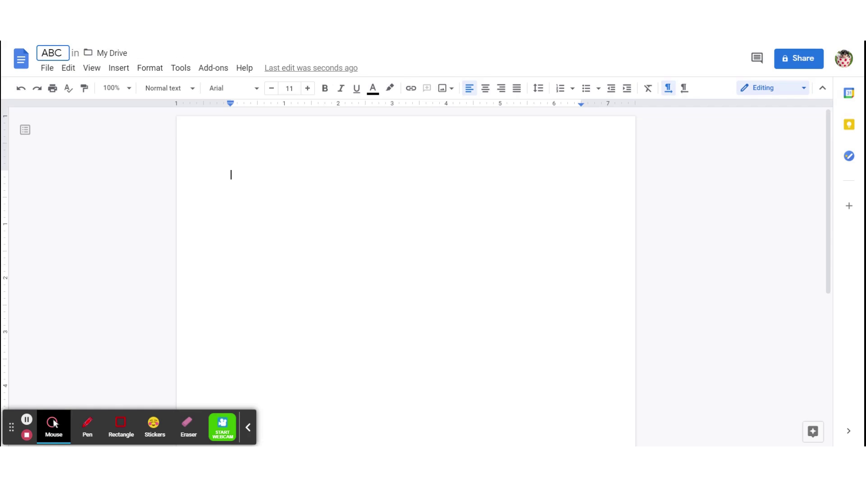
pyautogui.click(84, 147)
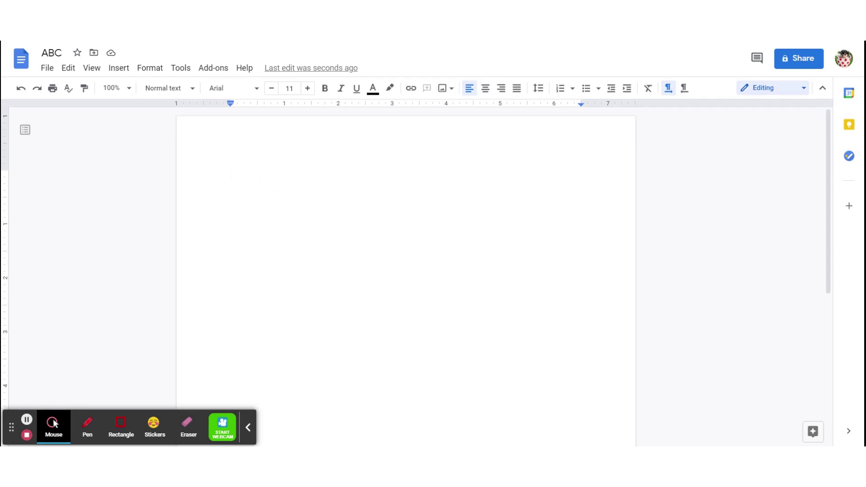
pyautogui.write('A for apple')
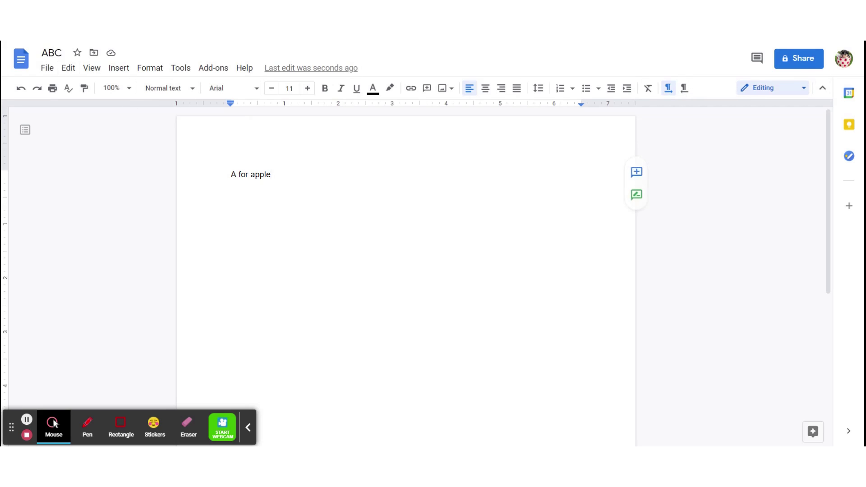
# - Look through the available paragraph styles and the font list without changing the text
pyautogui.click(153, 92)
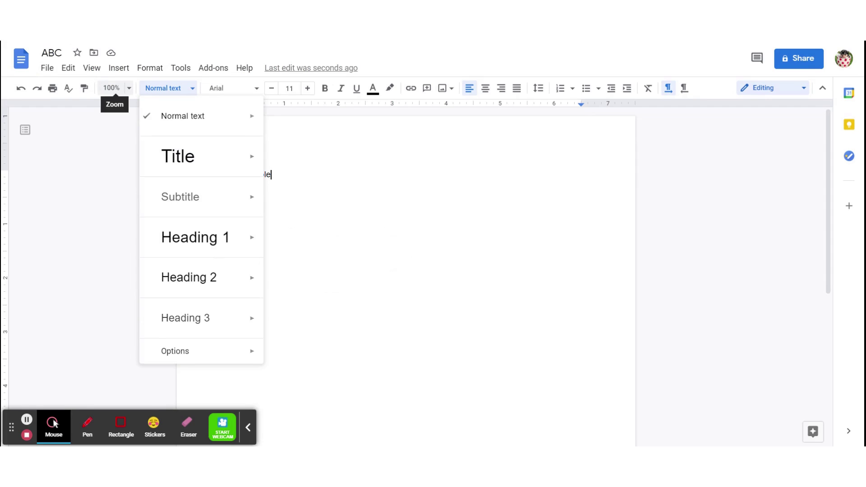
pyautogui.click(127, 130)
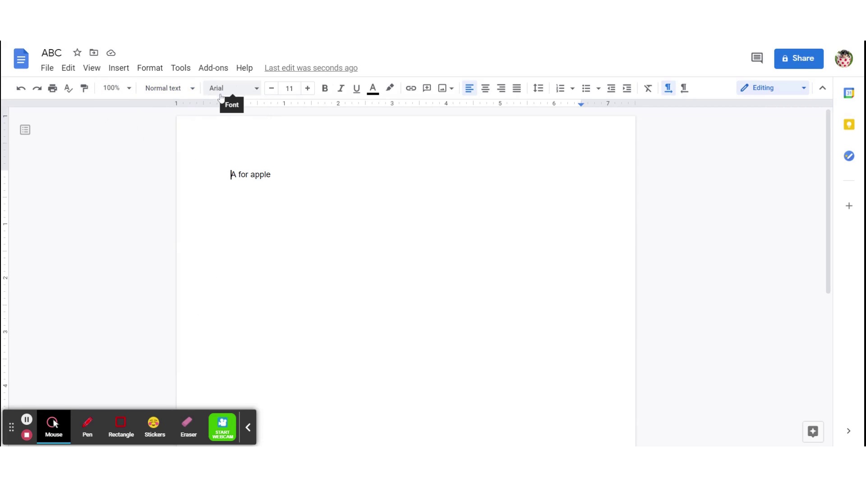
pyautogui.click(163, 90)
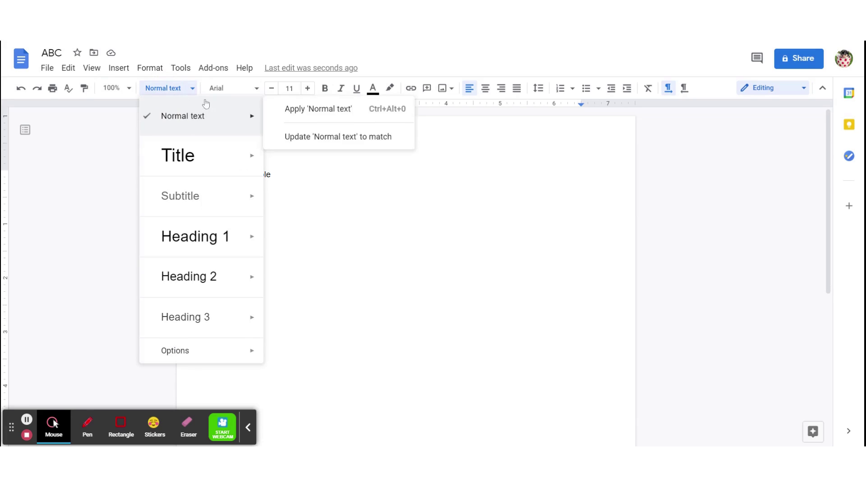
pyautogui.click(214, 88)
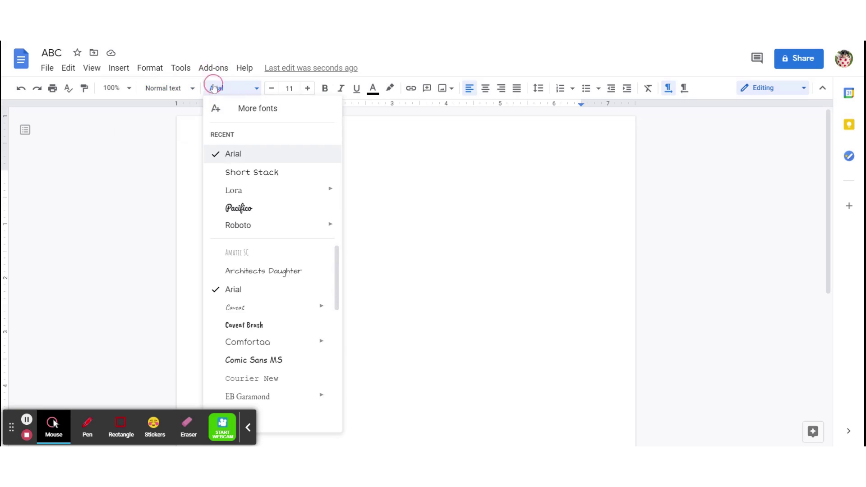
pyautogui.click(751, 214)
# - Change the font of the whole line "A for apple" to Short Stack
pyautogui.doubleClick(257, 174)
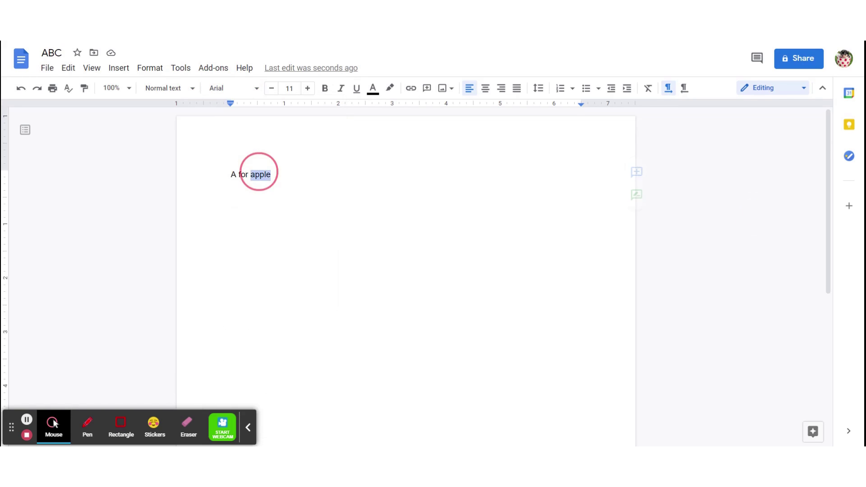
pyautogui.tripleClick(258, 175)
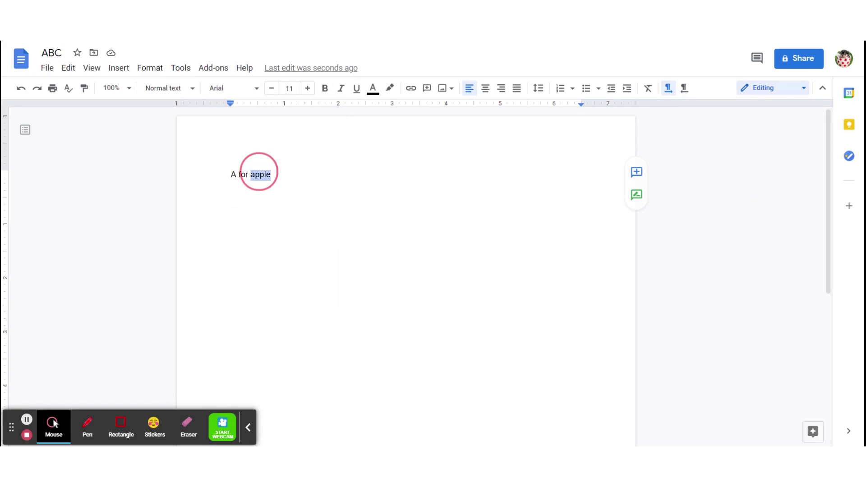
pyautogui.click(228, 89)
pyautogui.click(267, 173)
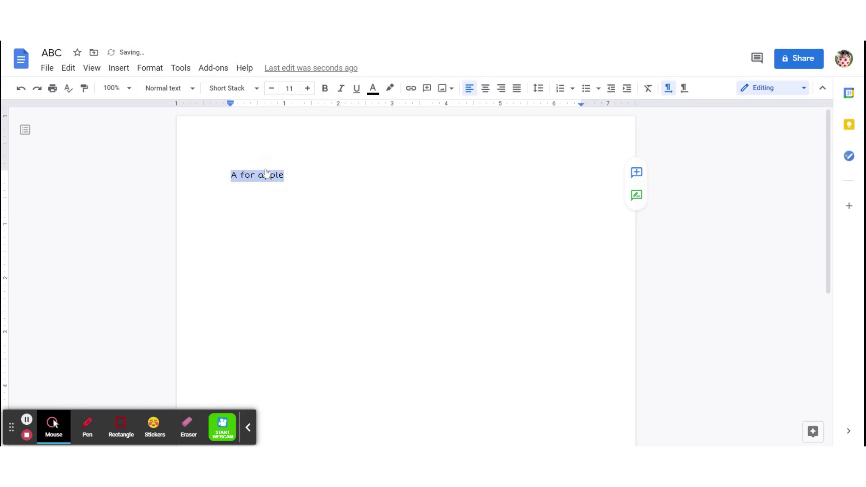
# - Examine the full font list and the additional fonts with their Show and Scripts filters, leaving the font unchanged
pyautogui.click(230, 88)
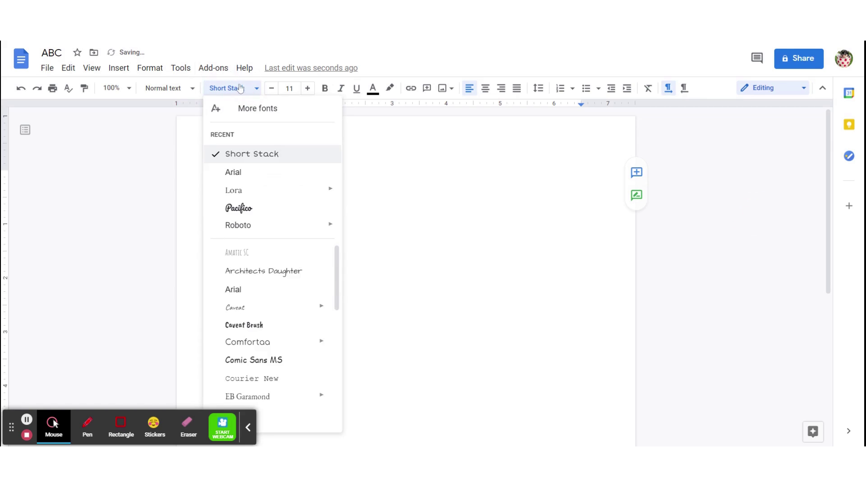
pyautogui.moveTo(336, 263)
pyautogui.mouseDown()
pyautogui.moveTo(342, 431)
pyautogui.moveTo(339, 269)
pyautogui.mouseUp()
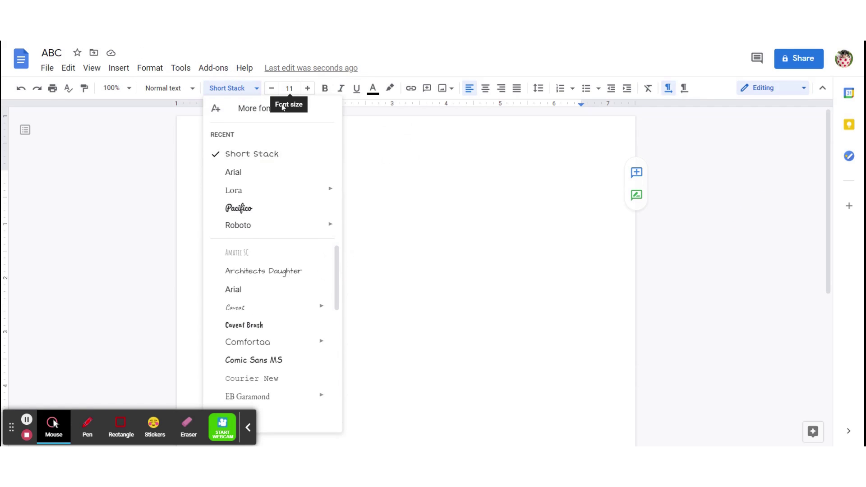
pyautogui.click(238, 119)
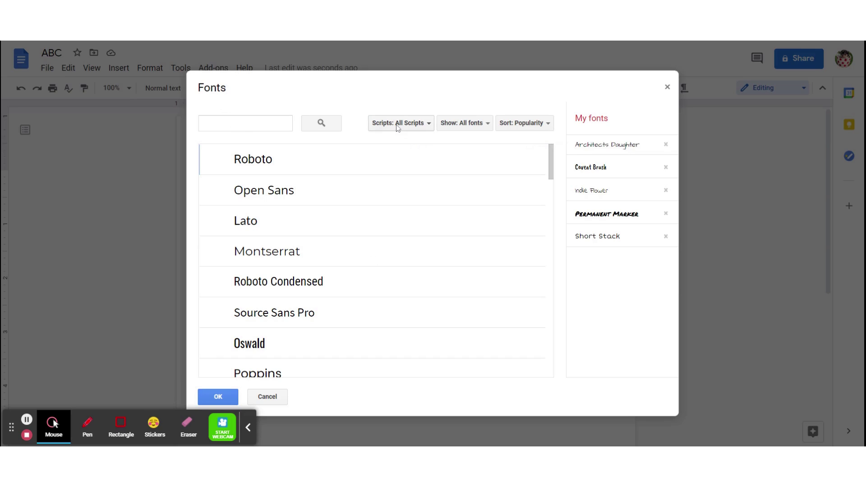
pyautogui.click(458, 129)
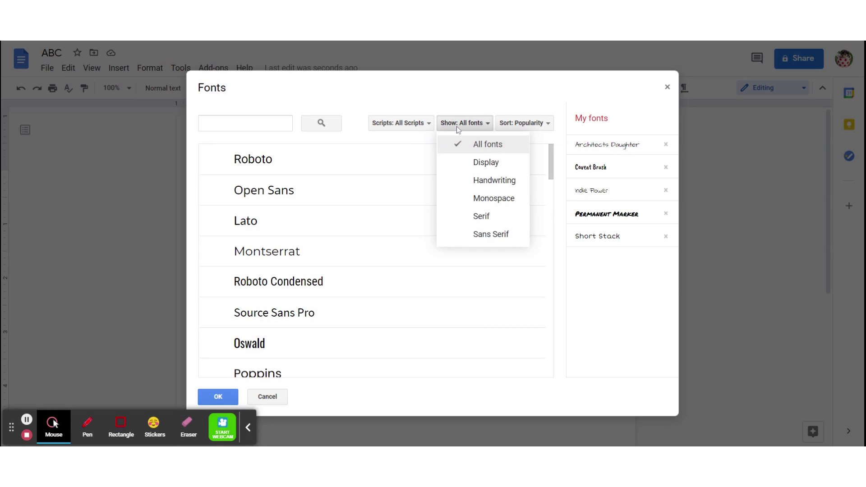
pyautogui.click(387, 120)
pyautogui.click(387, 120)
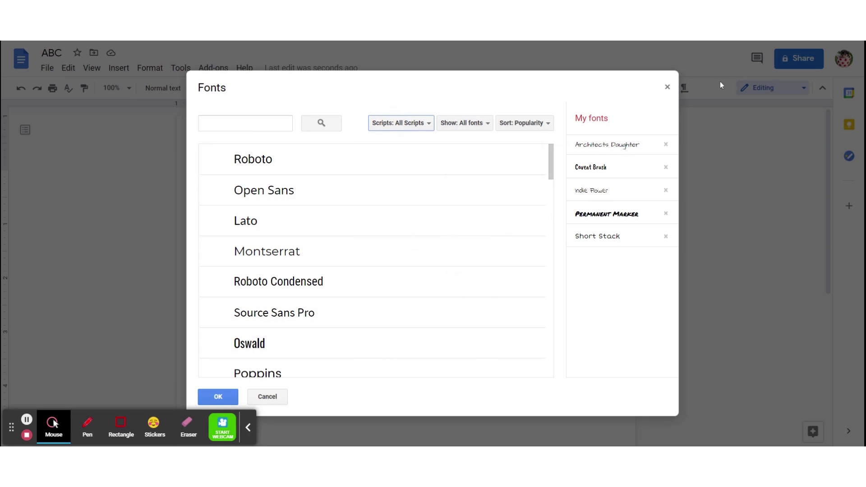
pyautogui.click(668, 88)
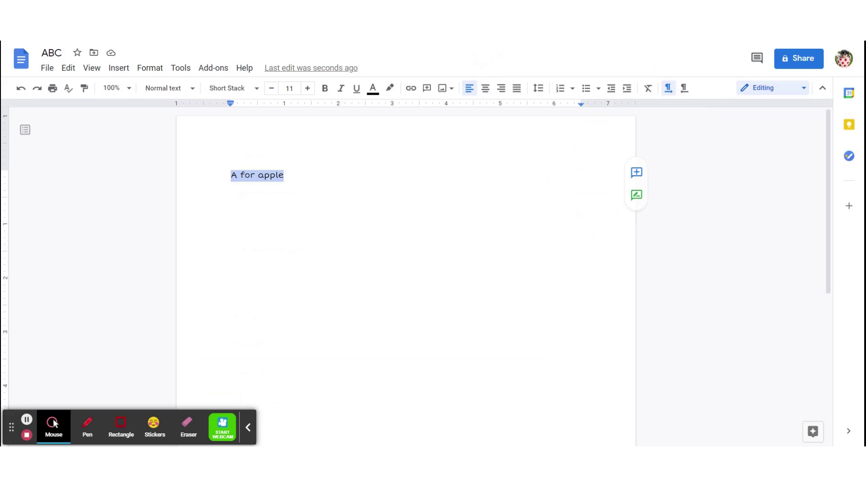
# - Increase the font size of "A for apple" one point at a time to 15
pyautogui.click(291, 87)
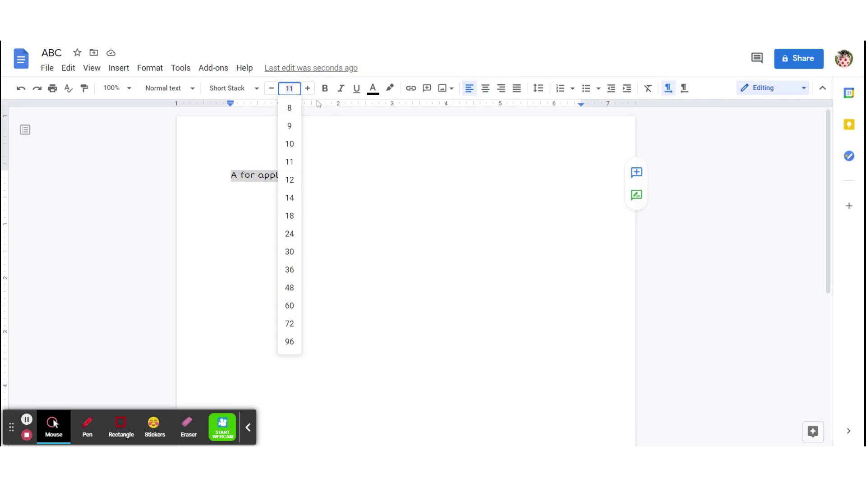
pyautogui.click(307, 89)
pyautogui.click(307, 88)
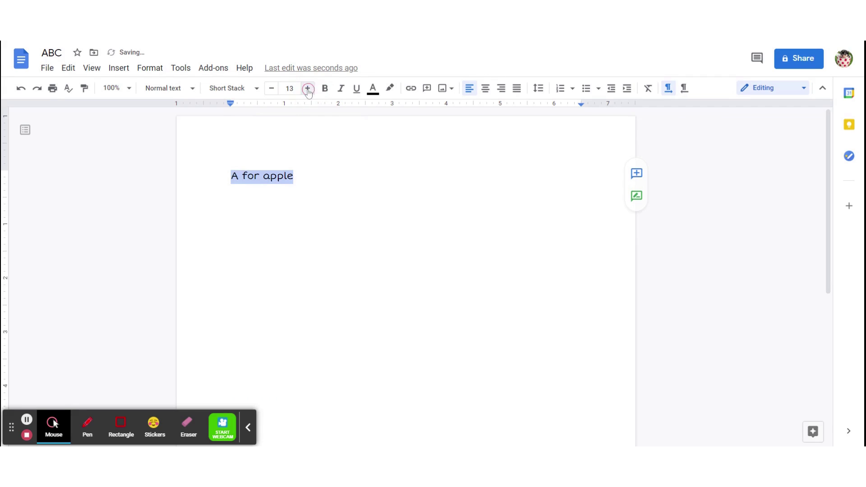
pyautogui.click(308, 89)
pyautogui.click(307, 88)
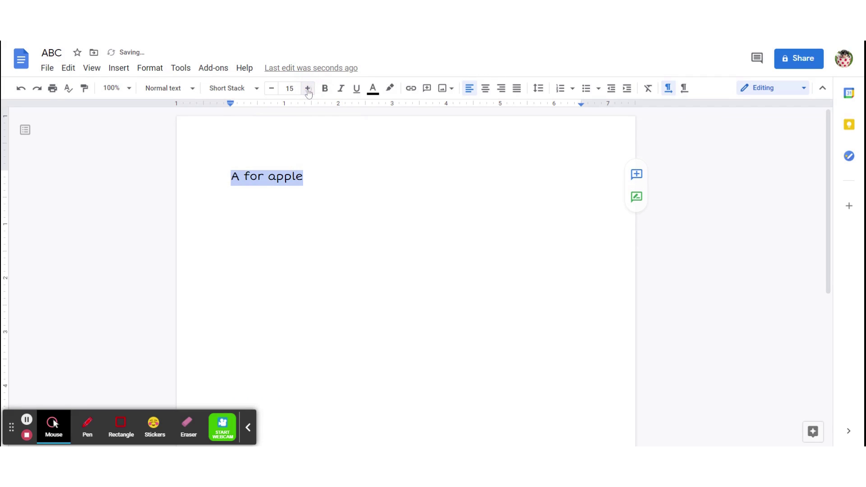
# - Set the font size of "A for apple" to 24 from the preset sizes
pyautogui.click(289, 88)
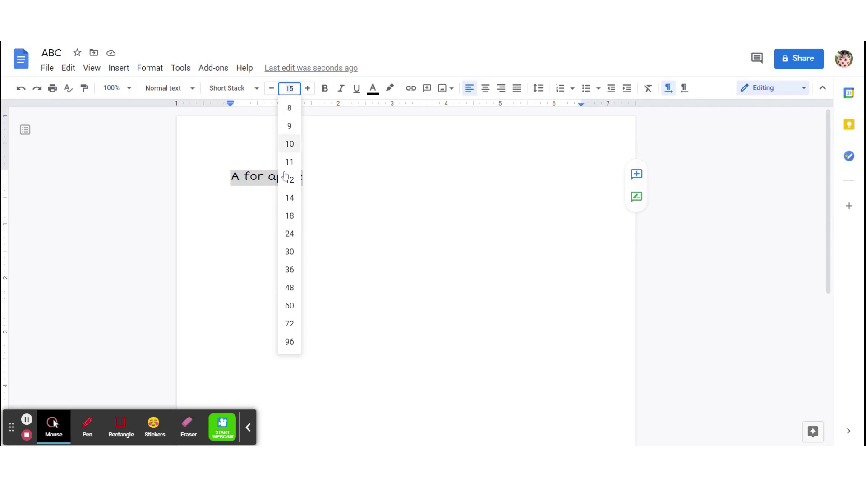
pyautogui.click(291, 234)
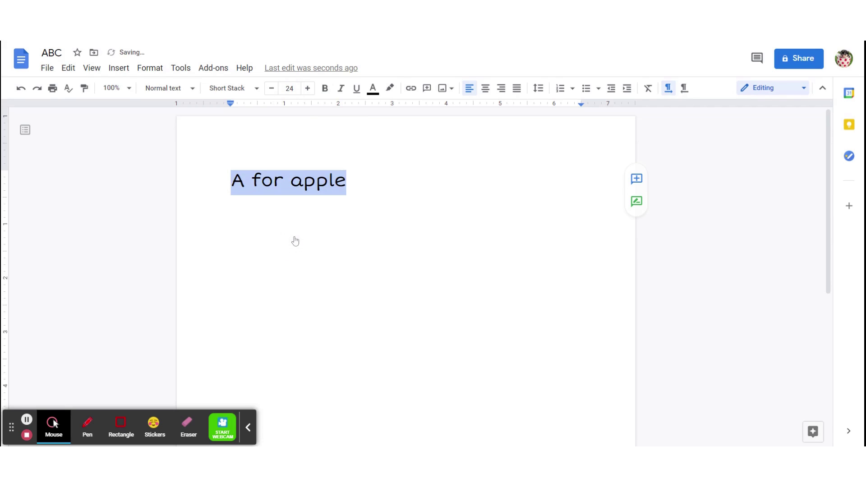
# - Make the line "A for apple" bold and color its text red
pyautogui.click(325, 90)
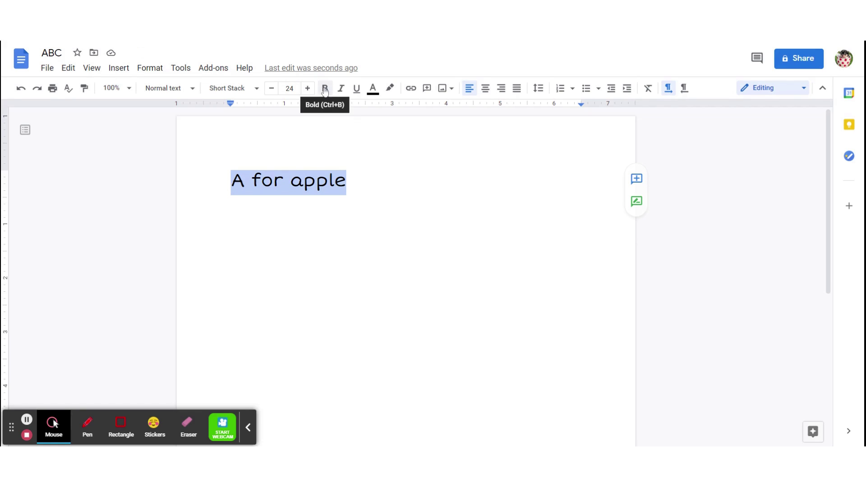
pyautogui.click(324, 90)
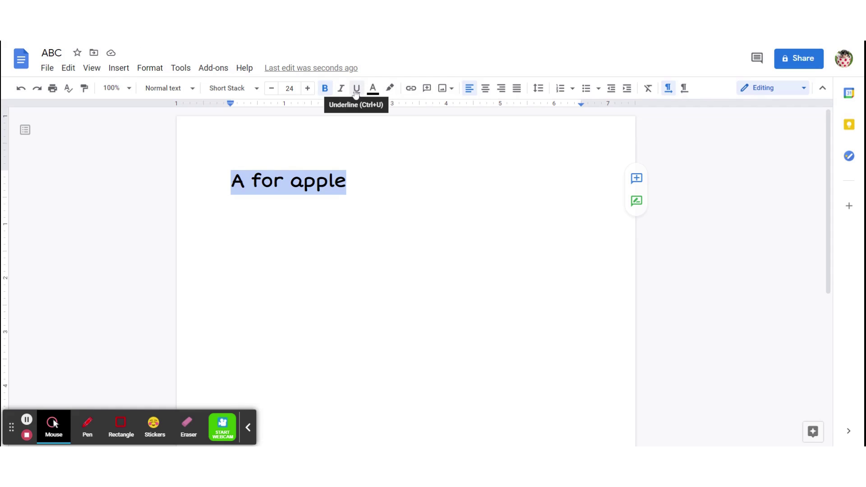
pyautogui.click(376, 94)
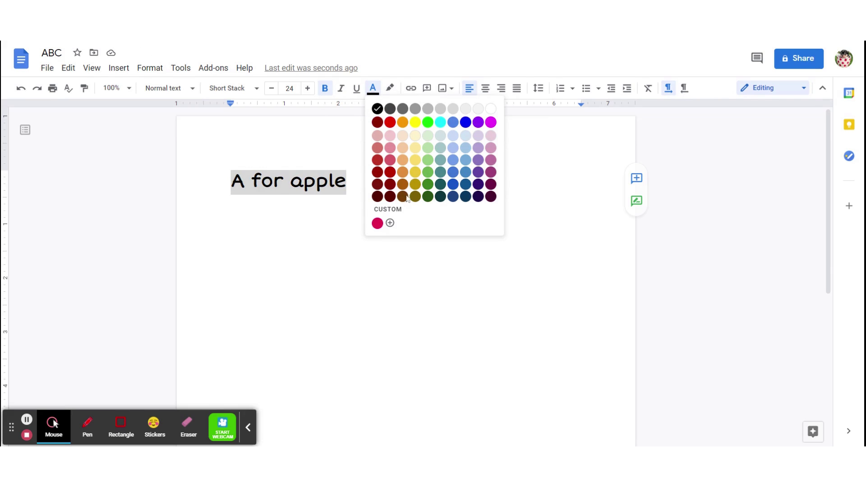
pyautogui.click(390, 223)
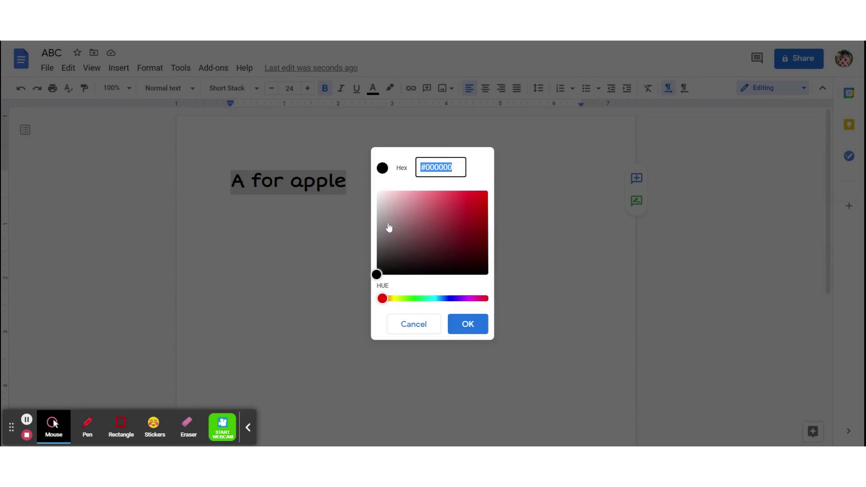
pyautogui.click(419, 324)
pyautogui.click(372, 88)
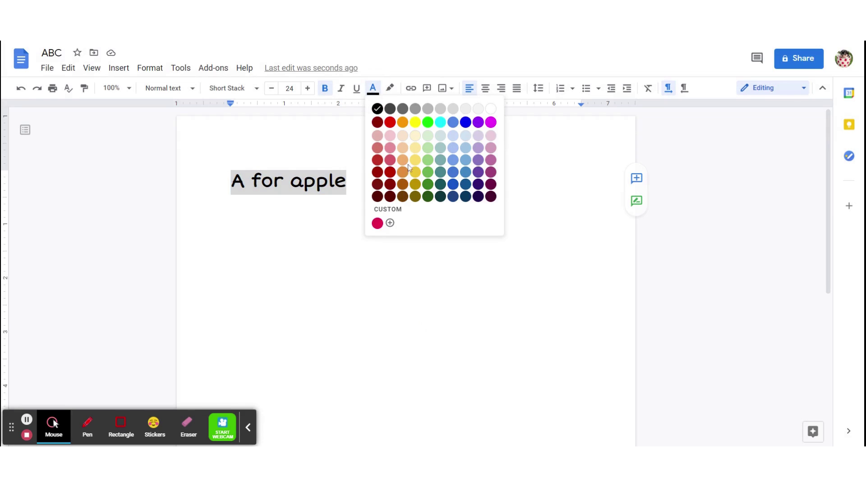
pyautogui.click(389, 122)
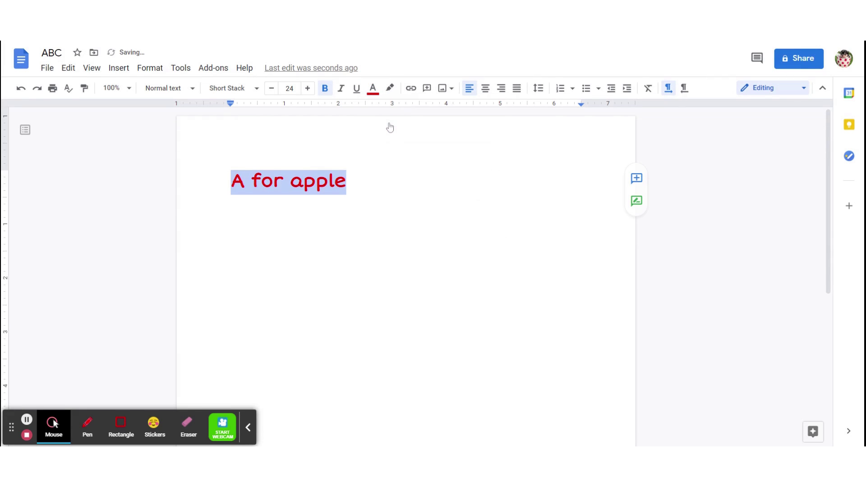
pyautogui.click(731, 207)
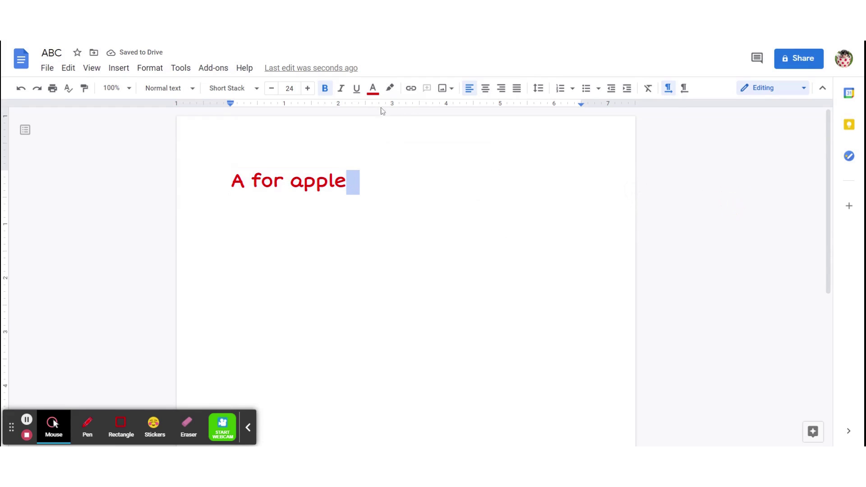
# - Check the highlight colors and image sources for the whole line "A for apple" and center-align it
pyautogui.tripleClick(336, 180)
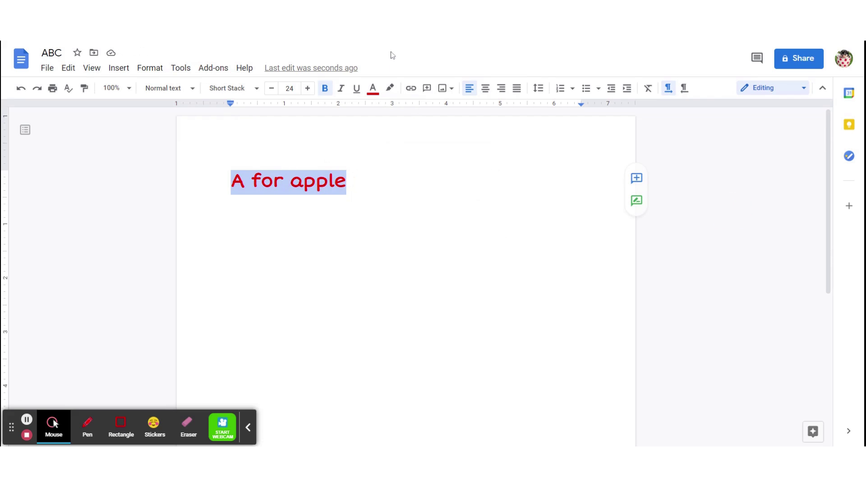
pyautogui.click(391, 87)
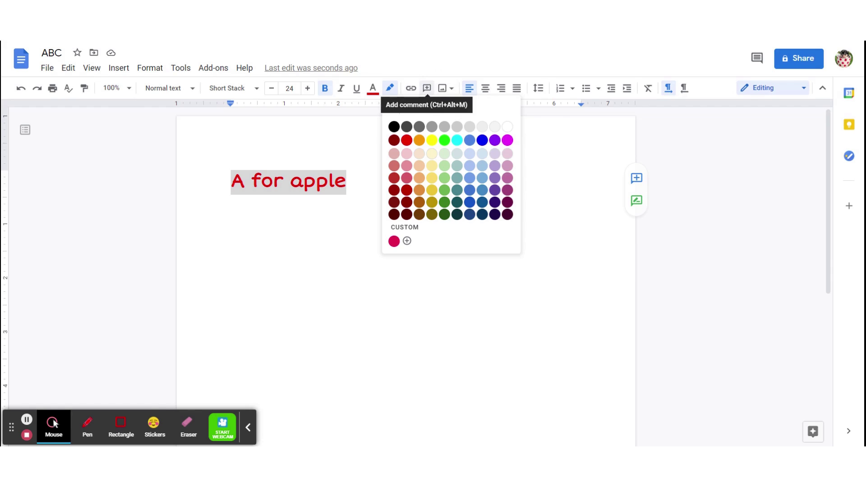
pyautogui.click(454, 89)
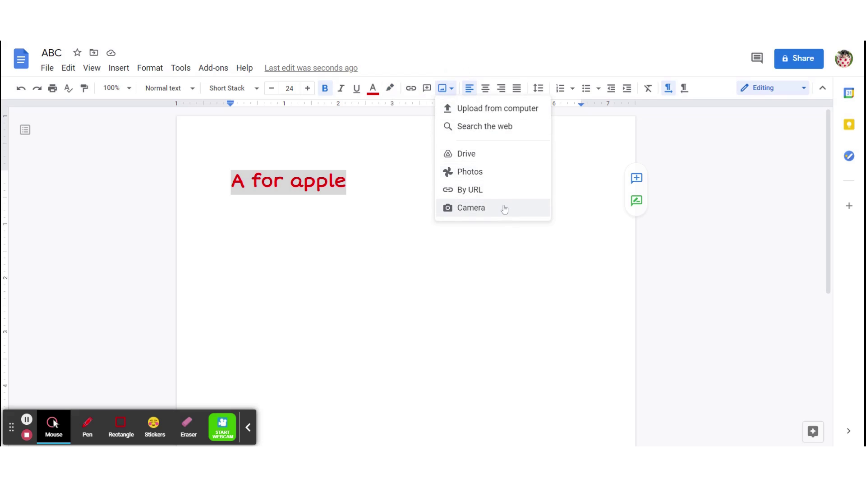
pyautogui.click(472, 92)
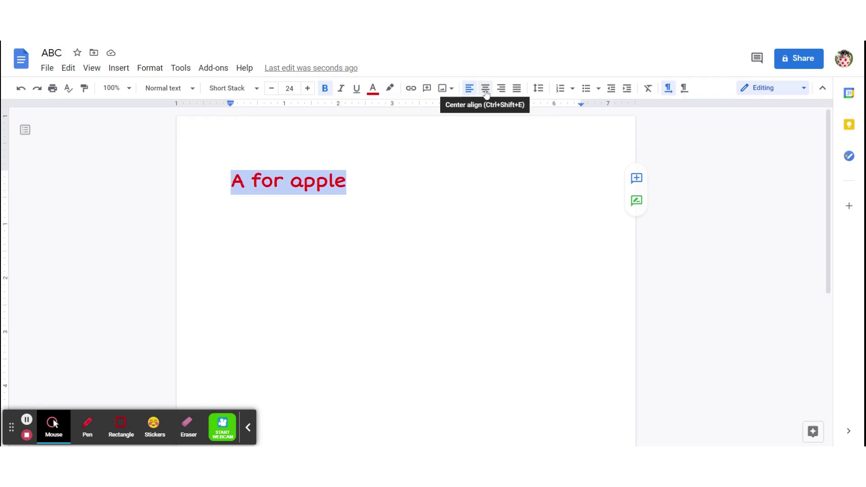
pyautogui.click(486, 93)
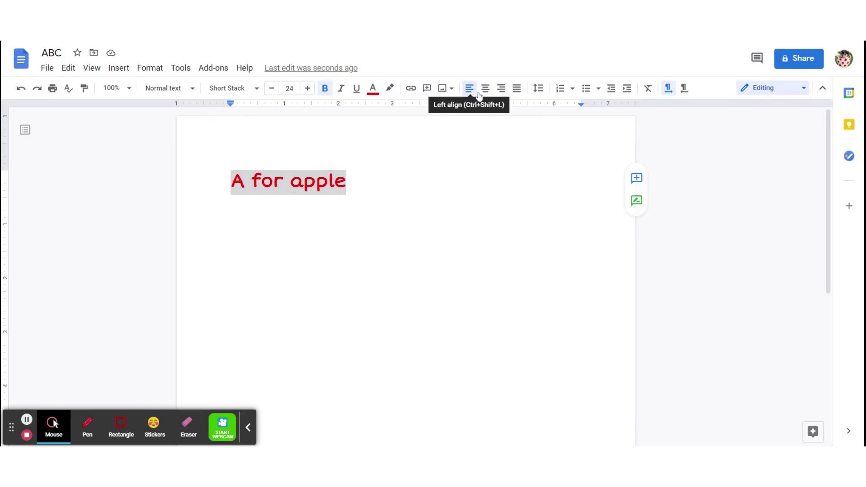
pyautogui.click(483, 93)
pyautogui.click(483, 92)
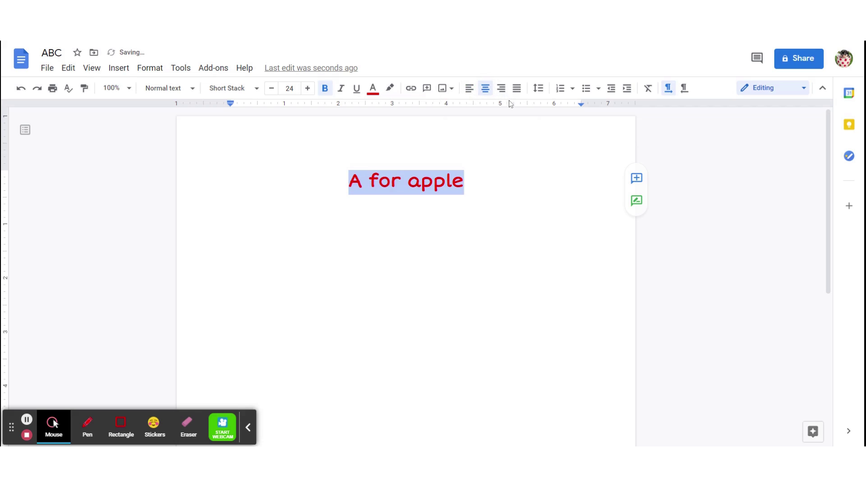
# - Examine the line spacing, numbered list and bulleted list options for the selected line
pyautogui.click(537, 91)
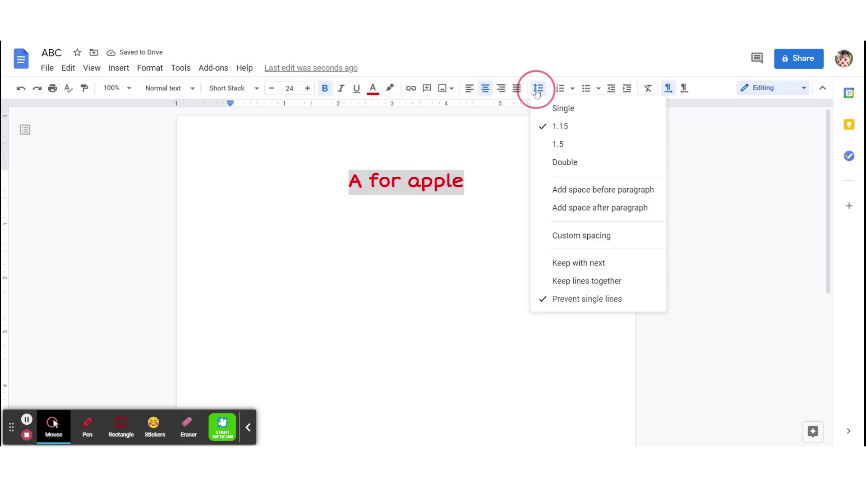
pyautogui.click(573, 90)
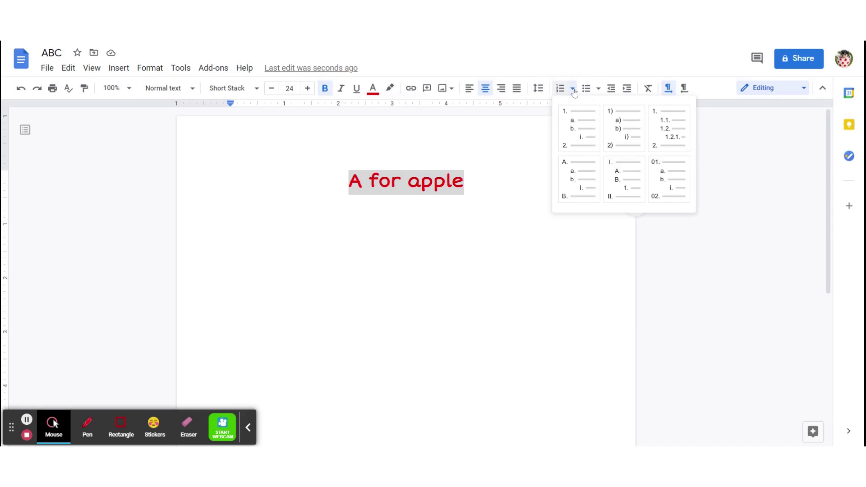
pyautogui.click(600, 91)
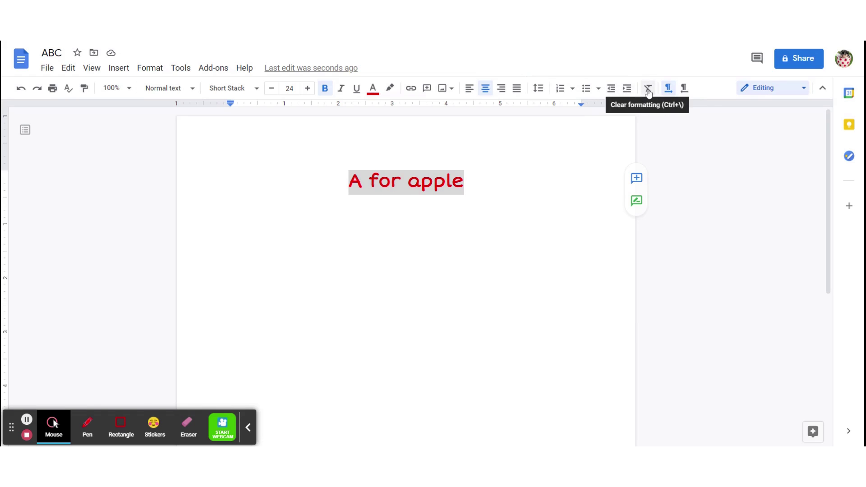
# - Set the text direction of "A for apple" to right-to-left and deselect the line
pyautogui.click(679, 94)
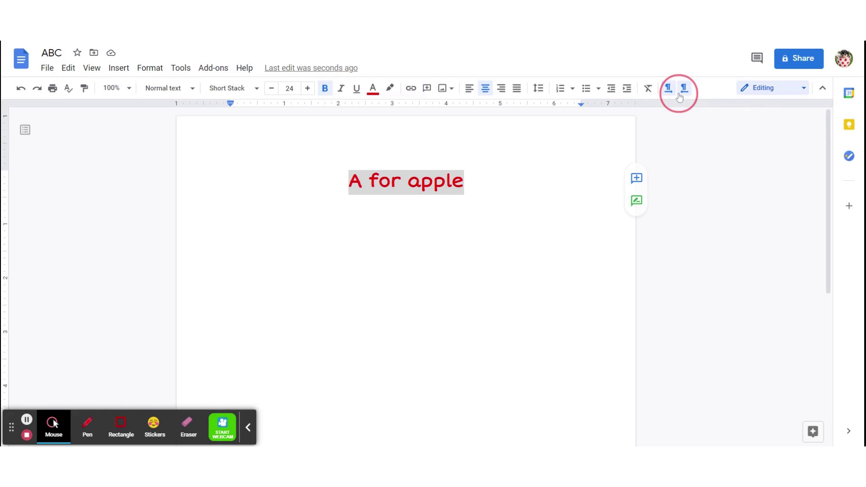
pyautogui.click(668, 90)
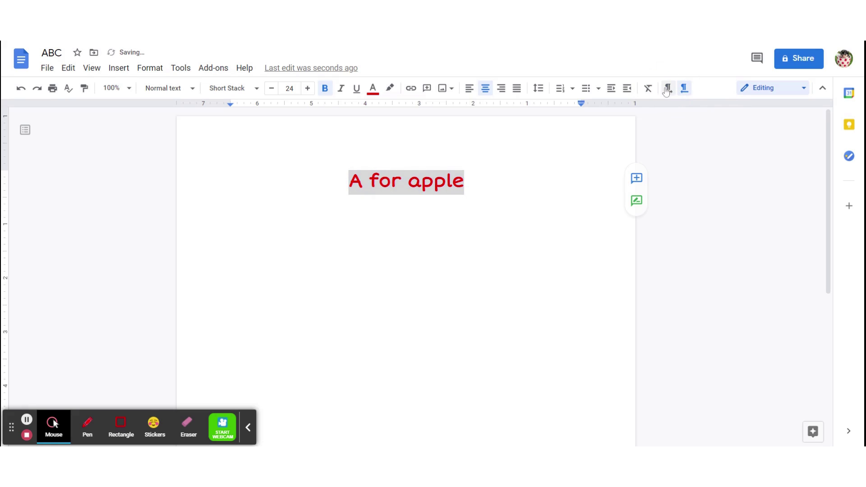
pyautogui.click(738, 250)
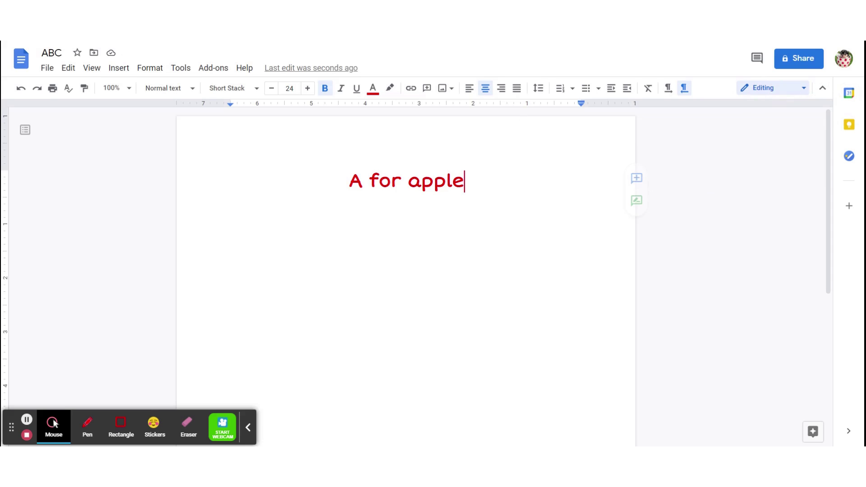
# - Try the Suggesting and Viewing modes on the document and return it to Editing mode
pyautogui.click(798, 93)
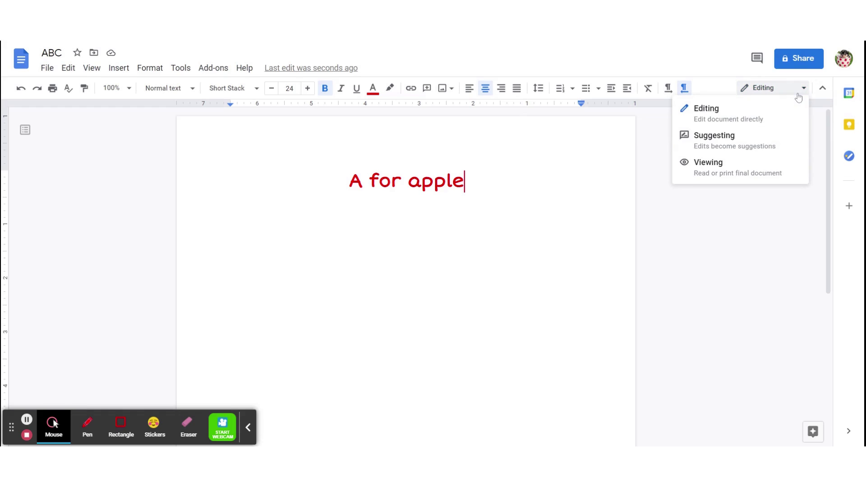
pyautogui.click(724, 152)
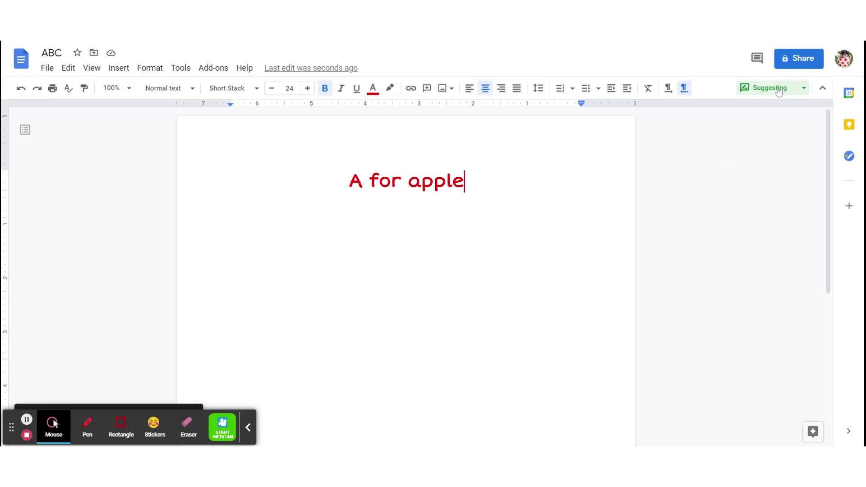
pyautogui.click(778, 91)
pyautogui.click(734, 167)
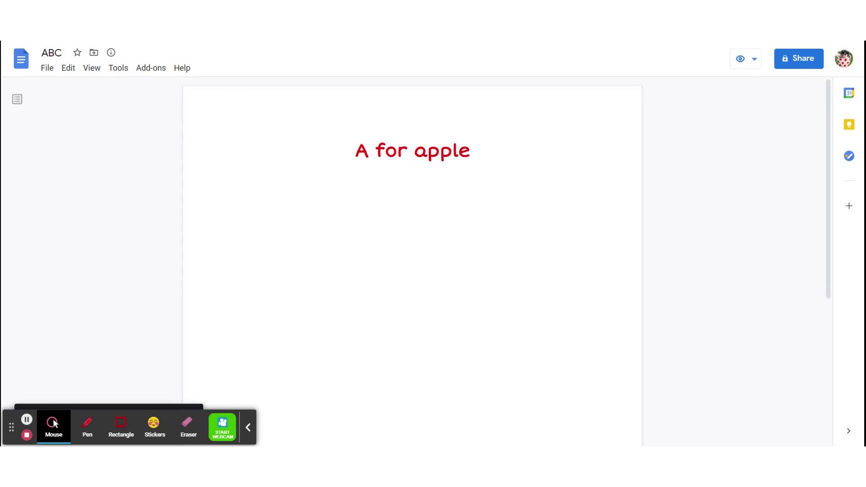
pyautogui.click(742, 59)
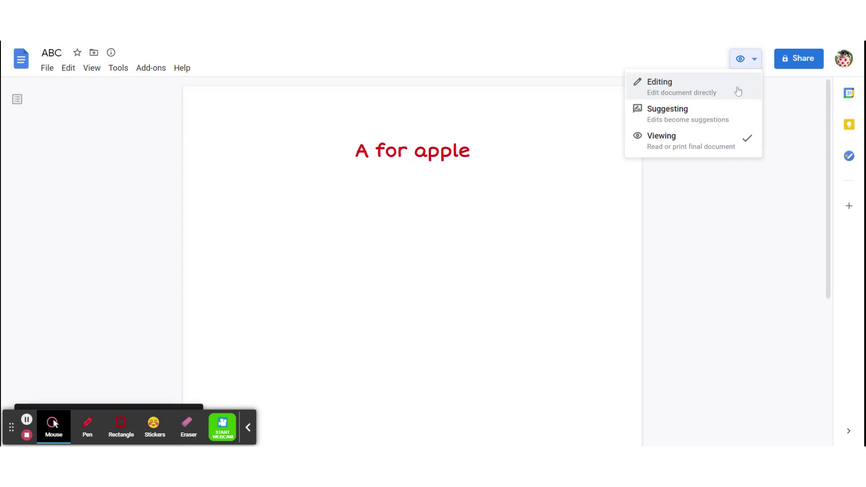
pyautogui.click(737, 90)
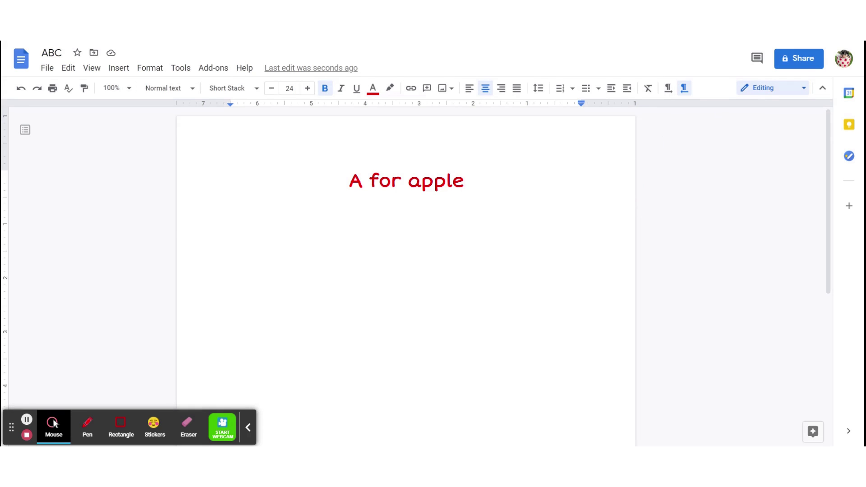
# - Look at the document outline and hide it again
pyautogui.click(25, 130)
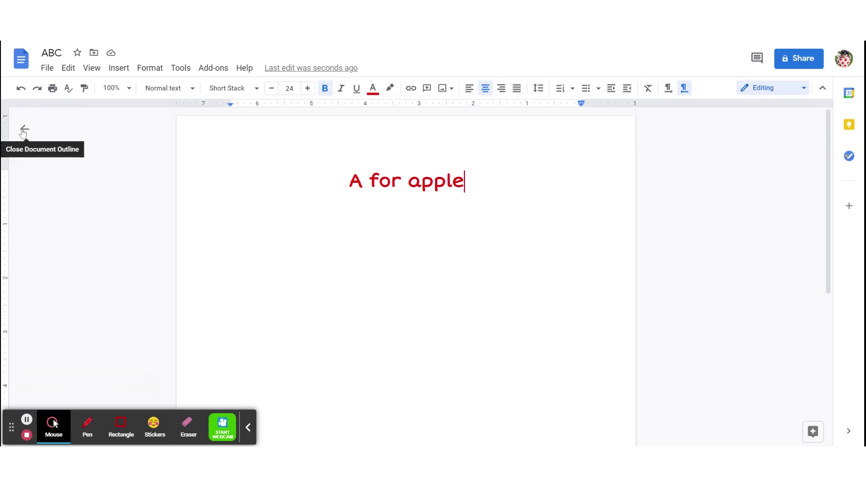
pyautogui.click(24, 130)
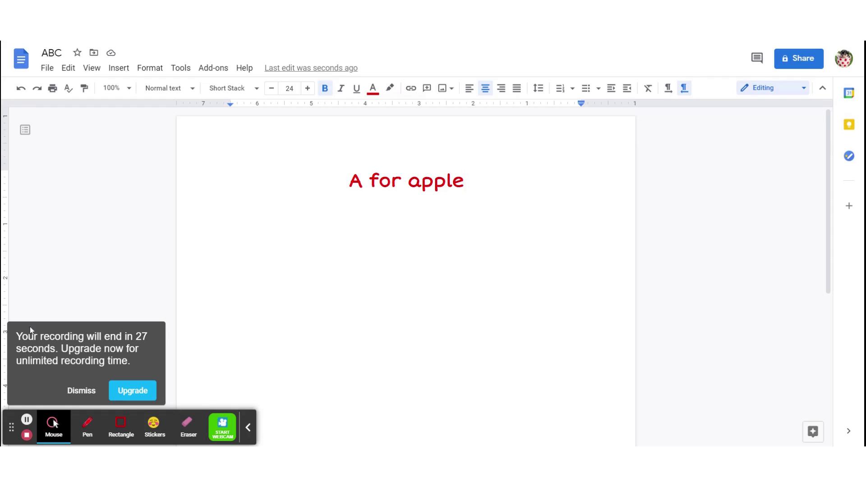
pyautogui.click(26, 420)
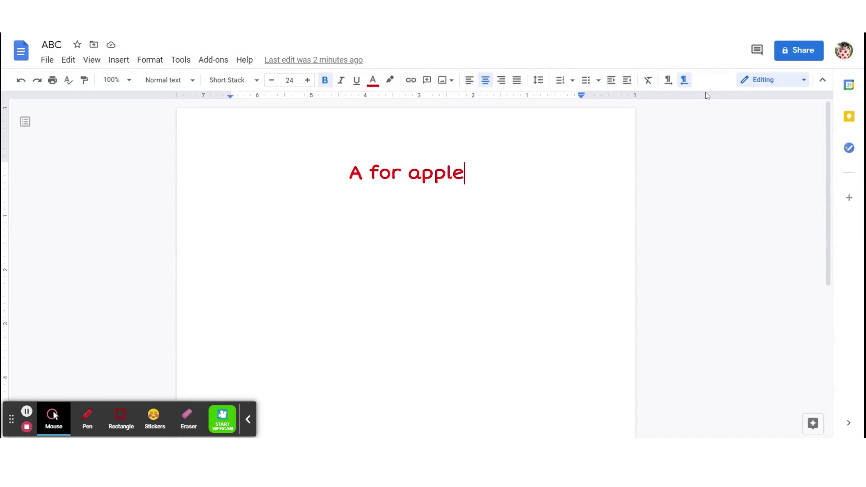
# - Examine the document, view, insert, format, tools, add-on and help commands that the editor offers
pyautogui.click(49, 64)
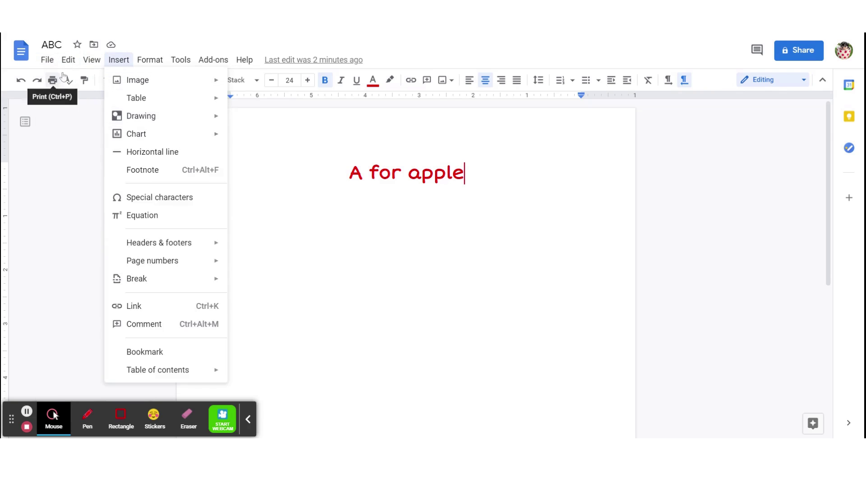
pyautogui.moveTo(71, 63)
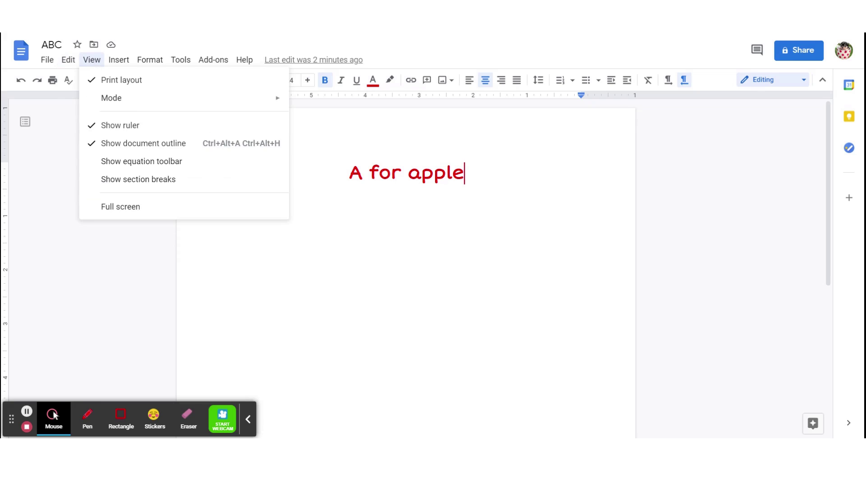
pyautogui.moveTo(128, 62)
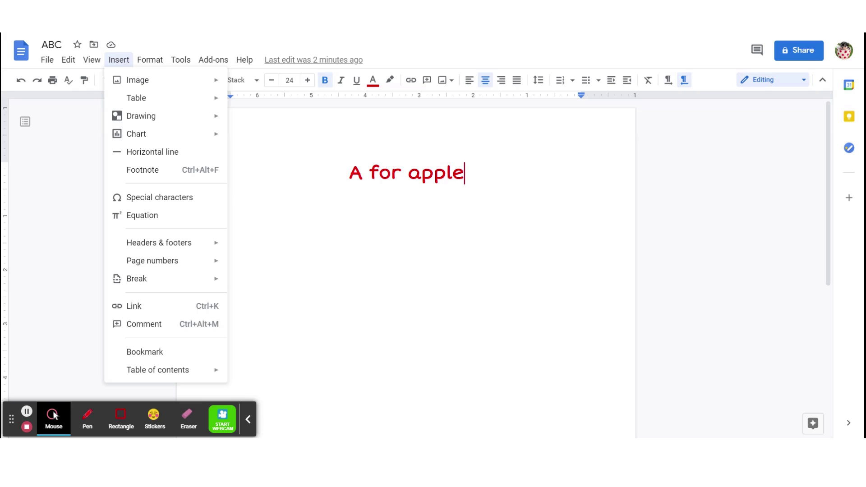
pyautogui.moveTo(181, 60)
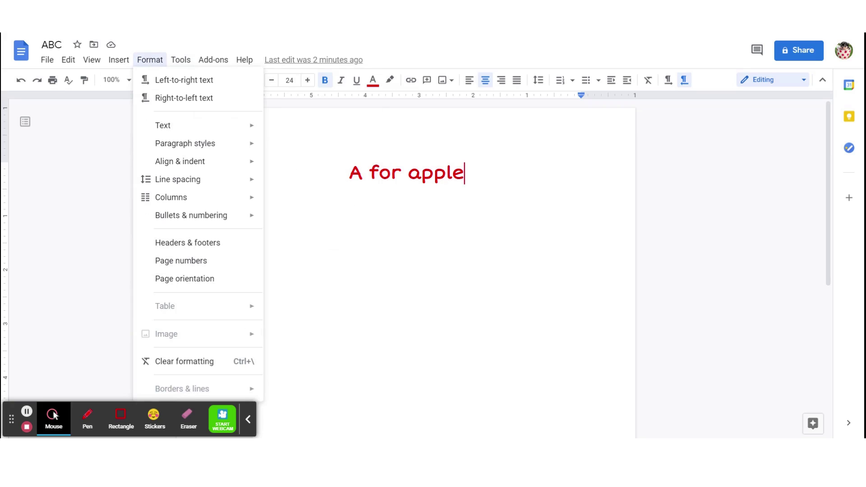
pyautogui.click(181, 61)
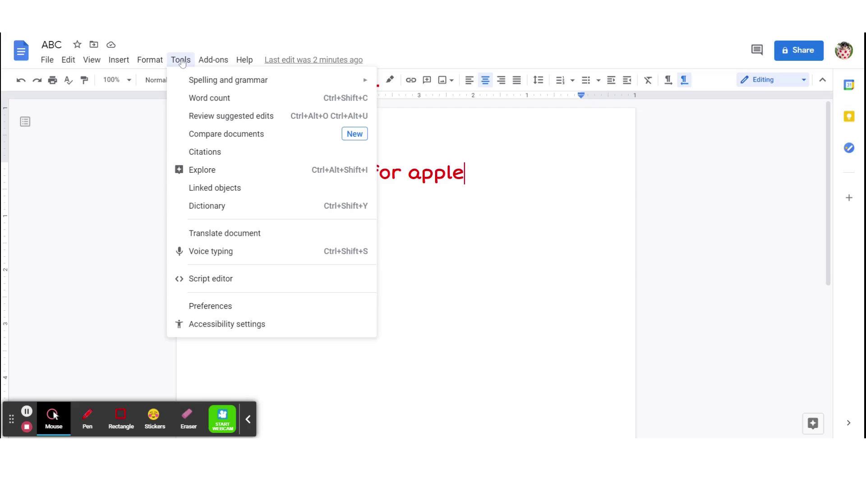
pyautogui.moveTo(210, 83)
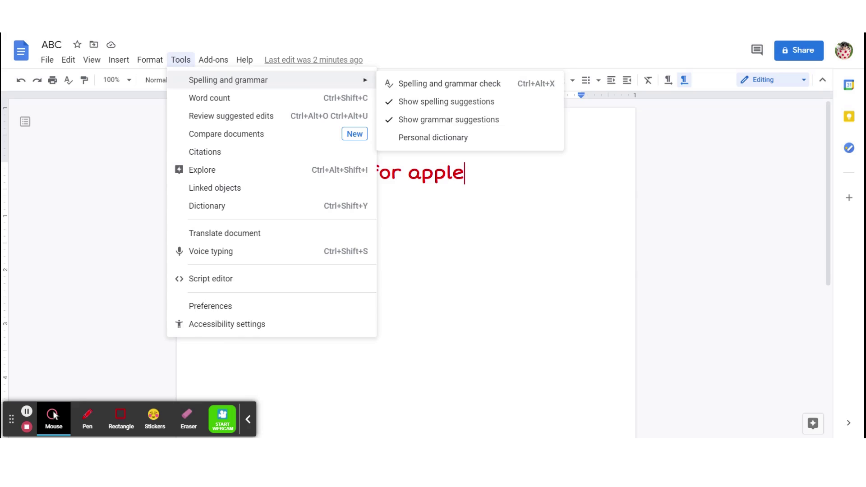
pyautogui.moveTo(212, 59)
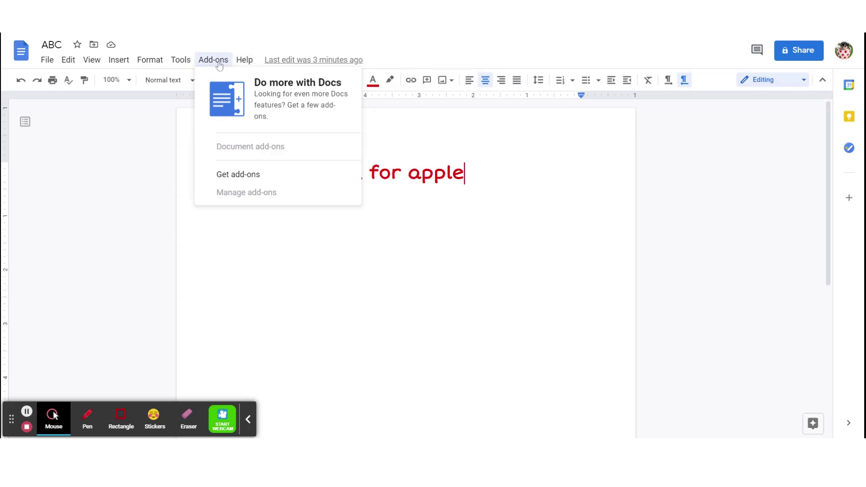
pyautogui.moveTo(244, 64)
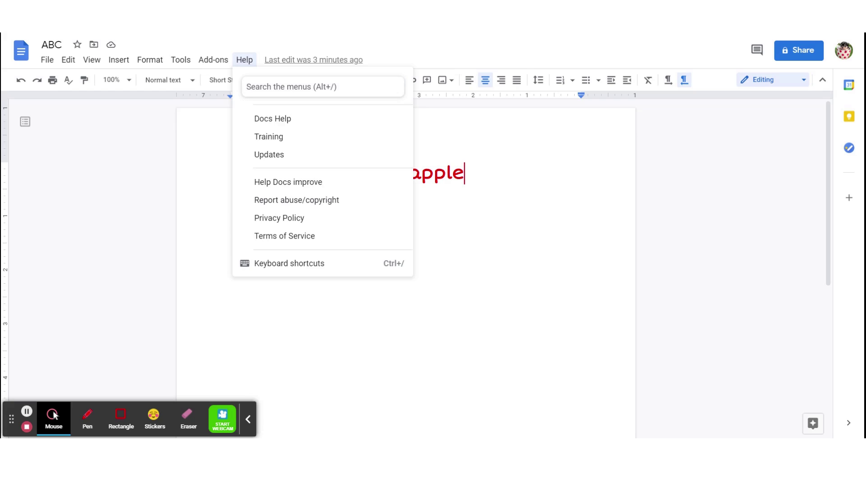
pyautogui.click(717, 180)
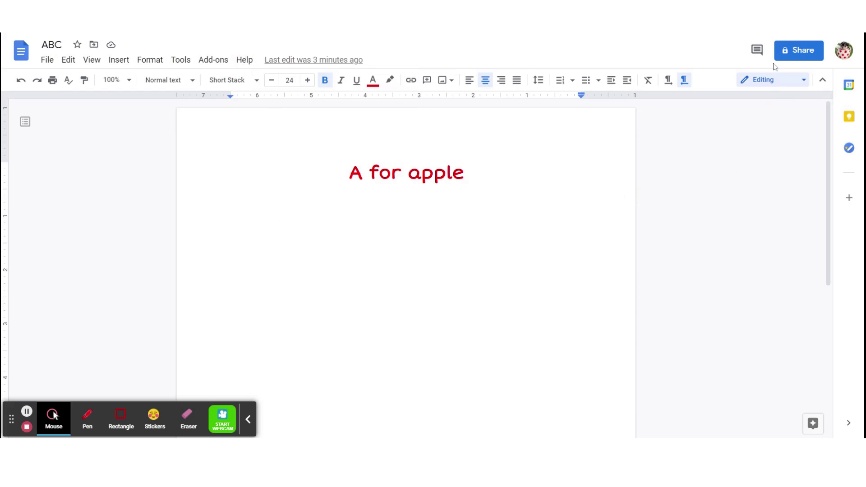